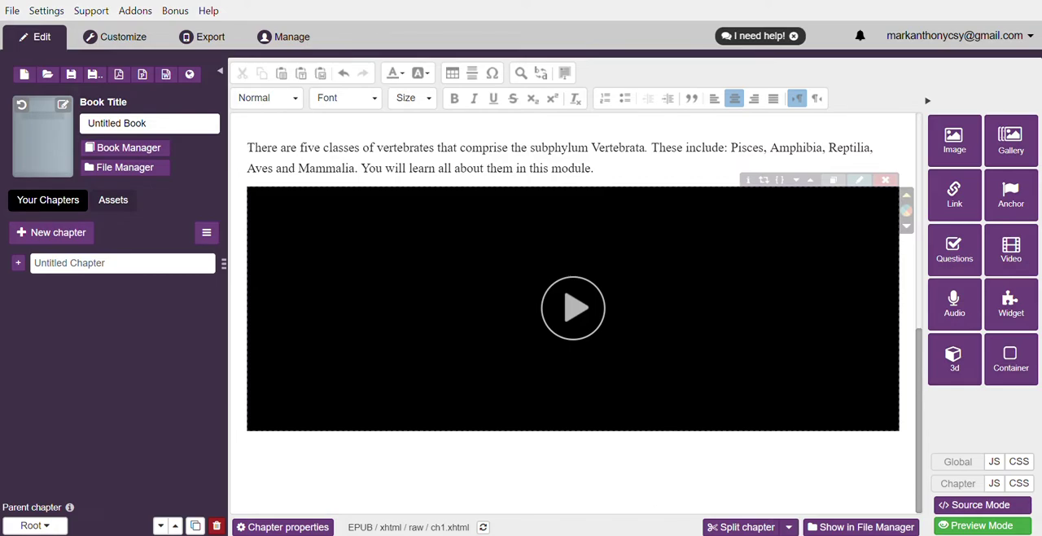
# Insert the uploaded Vertebrates.mp4 video file below the first video.
pyautogui.click(1010, 251)
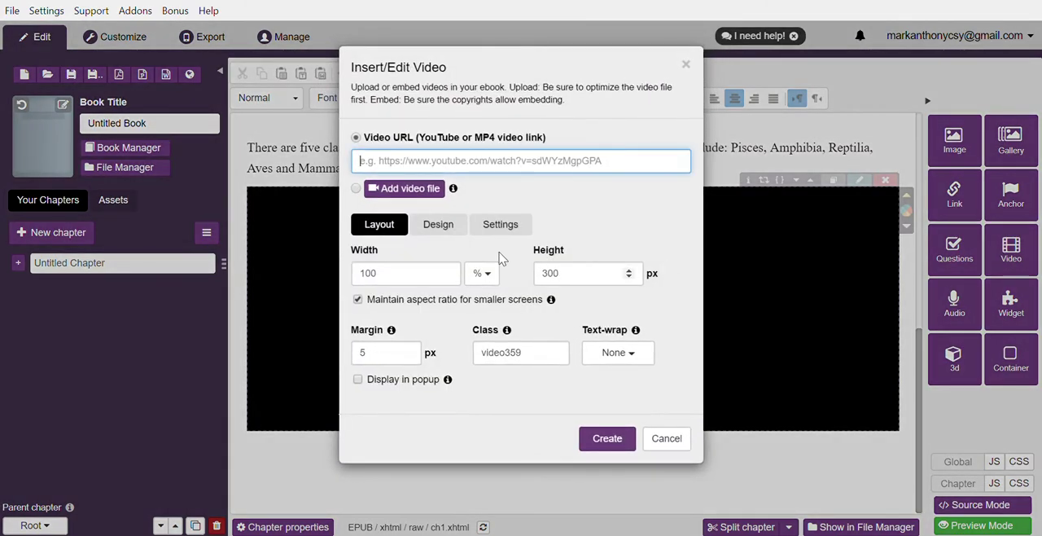
pyautogui.click(399, 197)
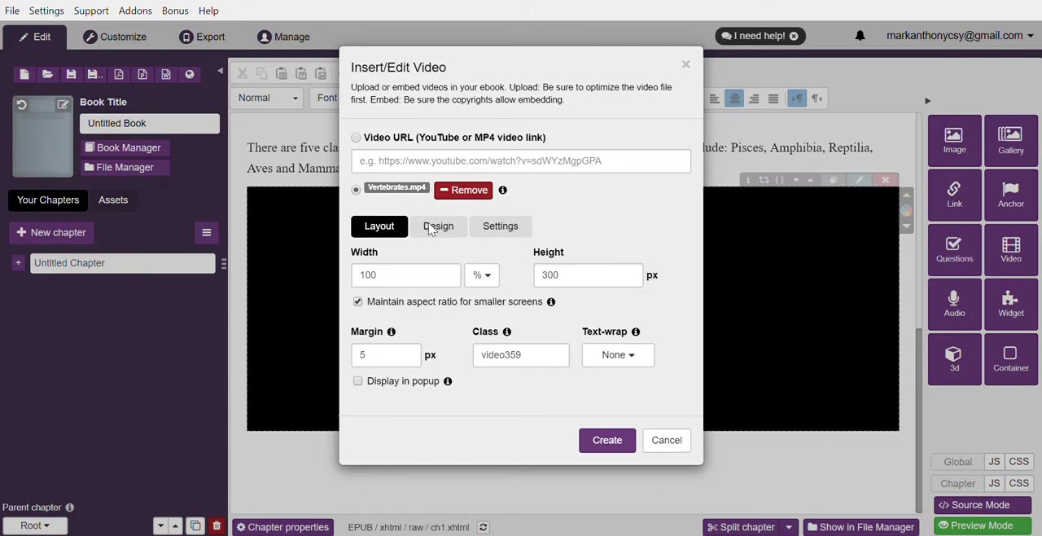
pyautogui.click(607, 440)
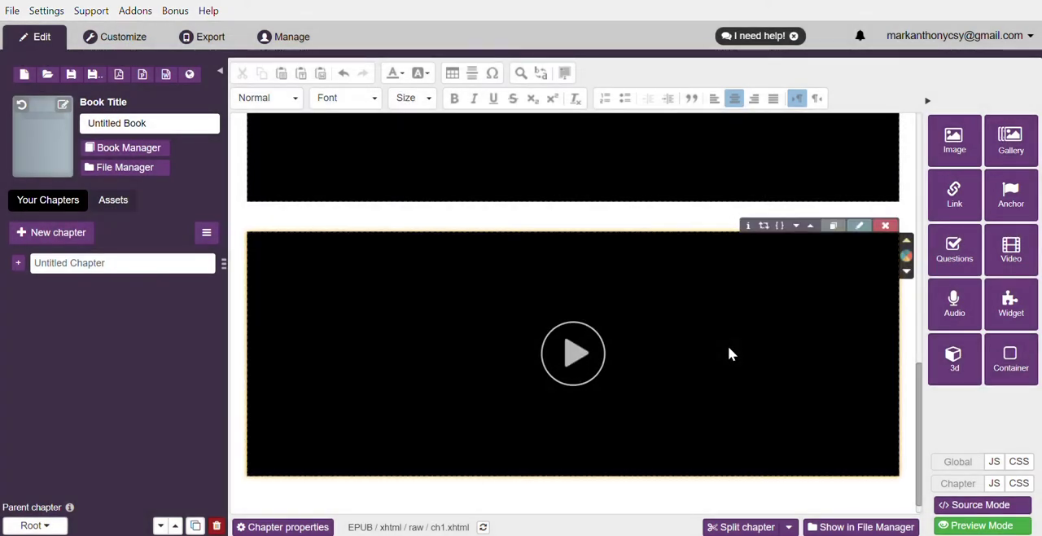
# Preview the chapter on iPad Mini and play the embedded YouTube vertebrates video.
pyautogui.click(135, 43)
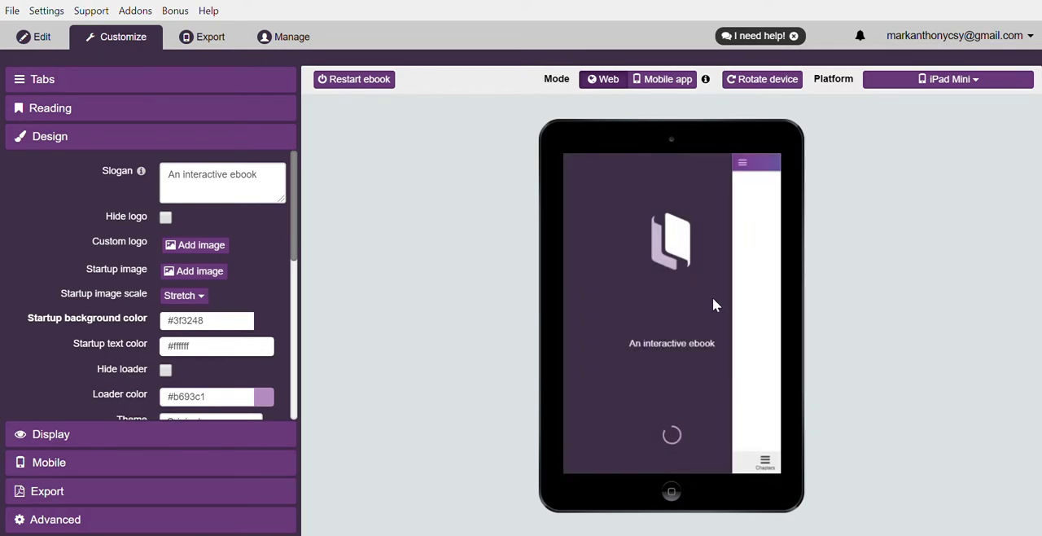
pyautogui.scroll(-3, 741, 305)
pyautogui.scroll(-2, 724, 310)
pyautogui.scroll(1, 717, 305)
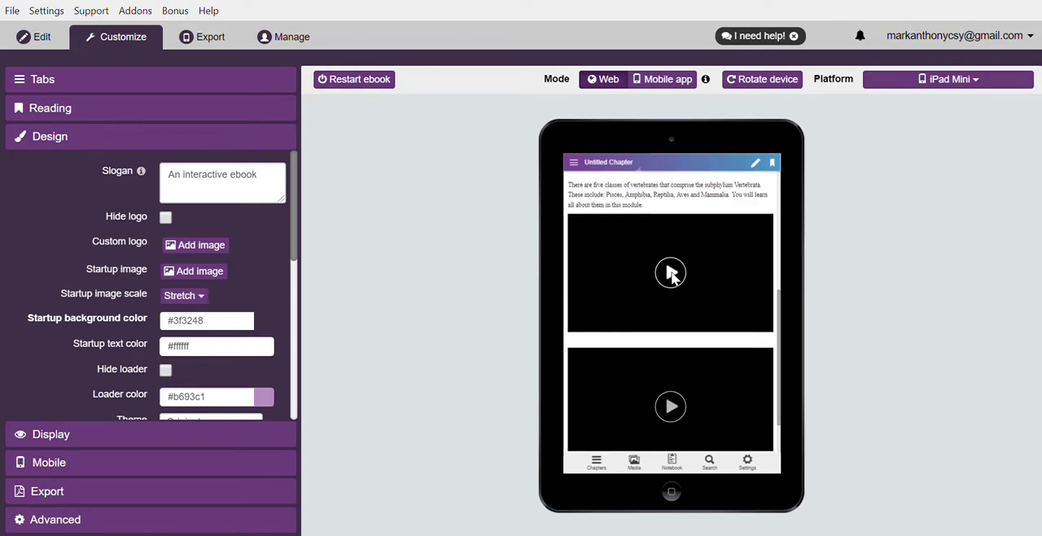
pyautogui.click(672, 273)
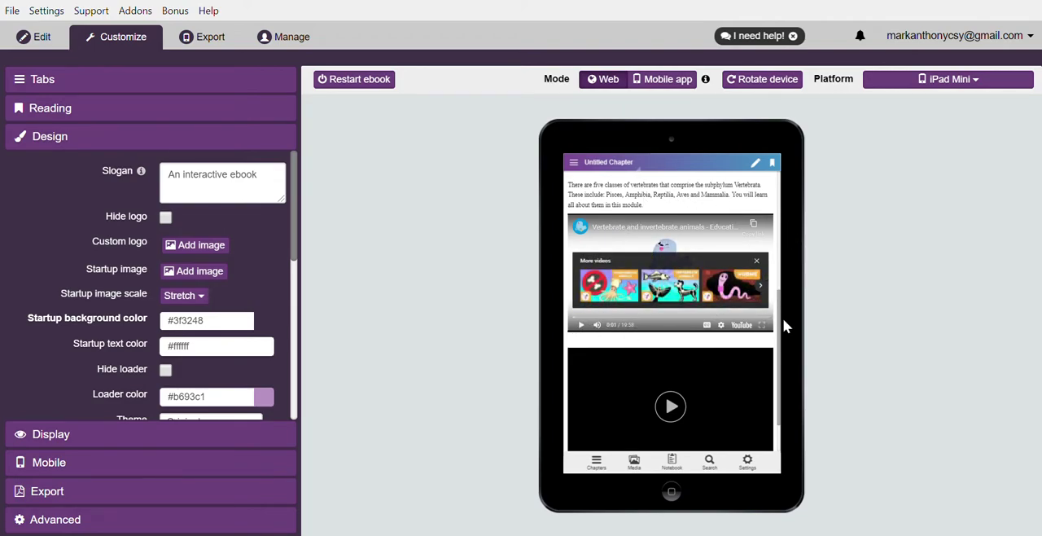
pyautogui.scroll(-1, 708, 342)
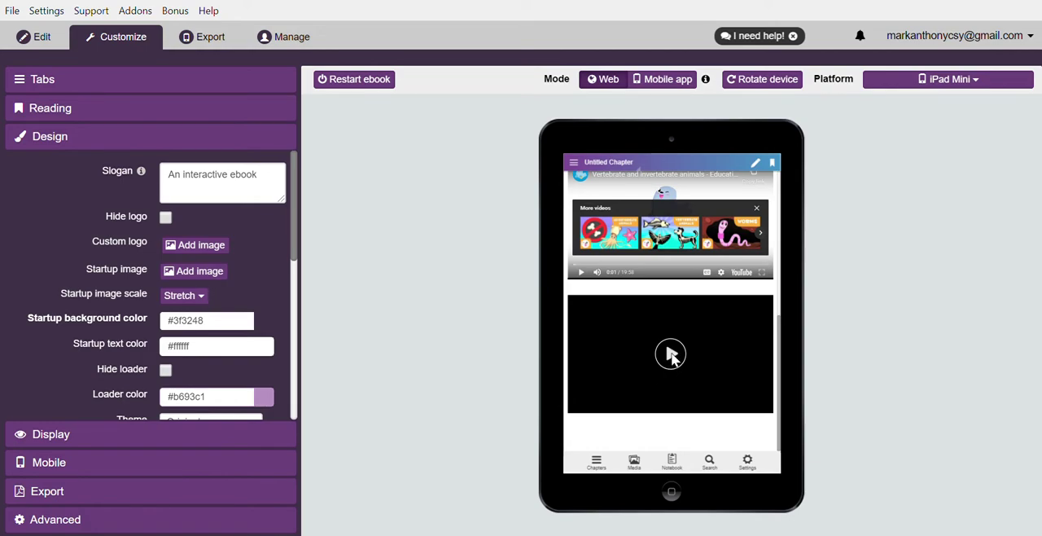
# Play the uploaded Vertebrates.mp4 video in the preview, then pause it at 0:06.
pyautogui.click(671, 355)
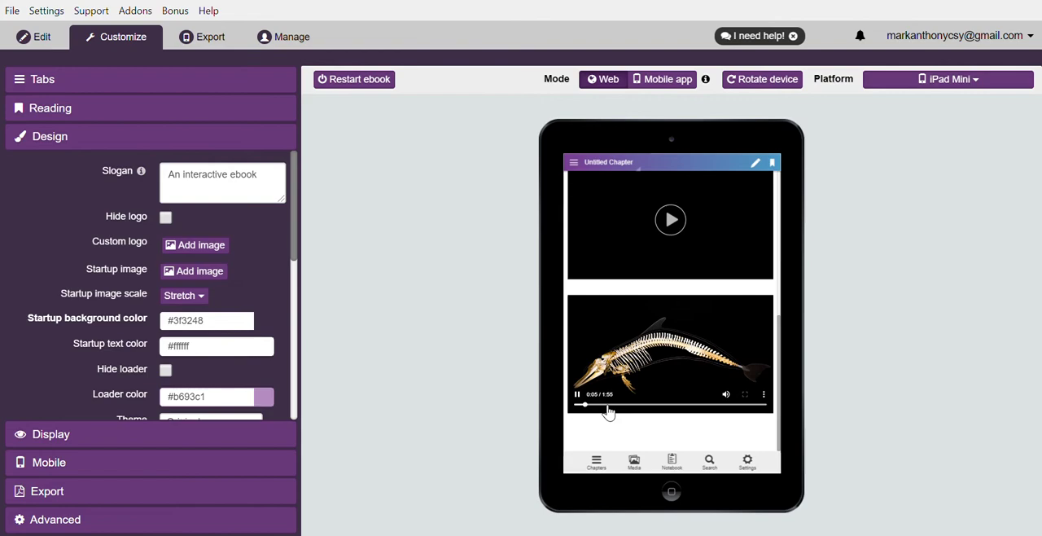
pyautogui.click(577, 395)
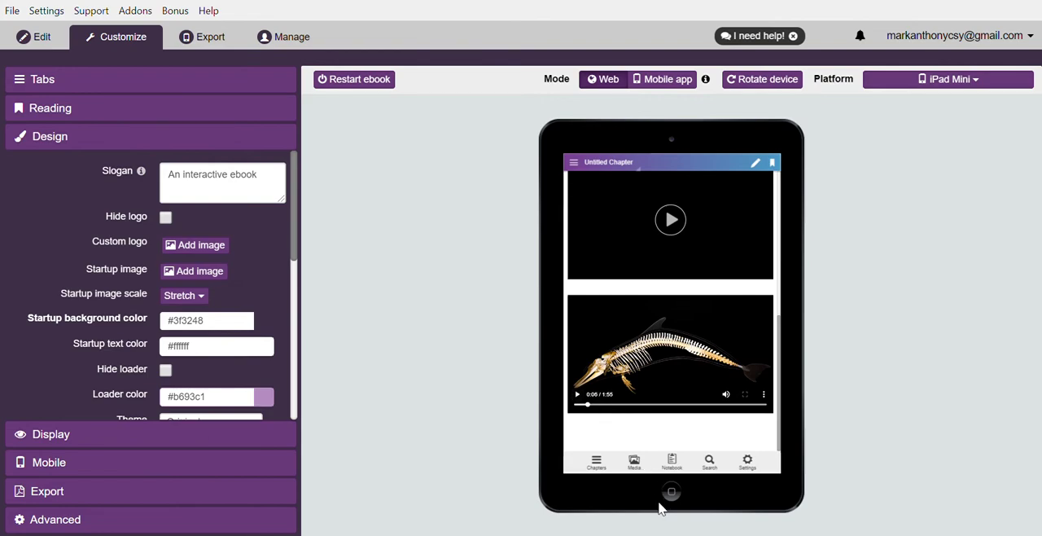